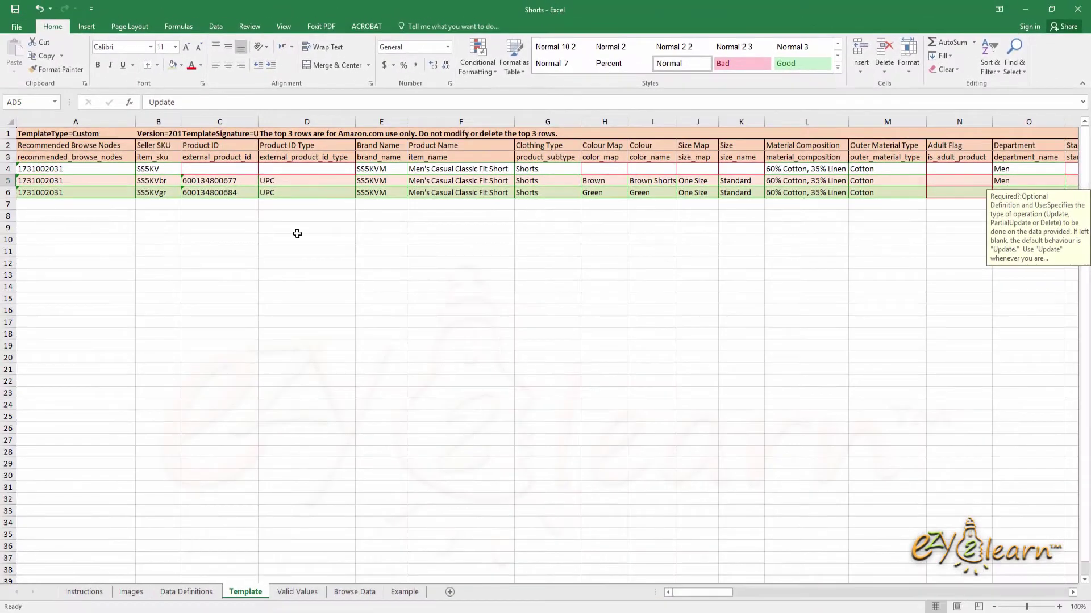
Save the Shorts flat file holding the parent, brown and green rows.
{"action": "left_click", "coordinate": [21, 16]}
Go to Inventory's Add Products via Upload page, Upload your Inventory File tab.
{"action": "left_click", "coordinate": [1015, 20]}
{"action": "mouse_move", "coordinate": [470, 87]}
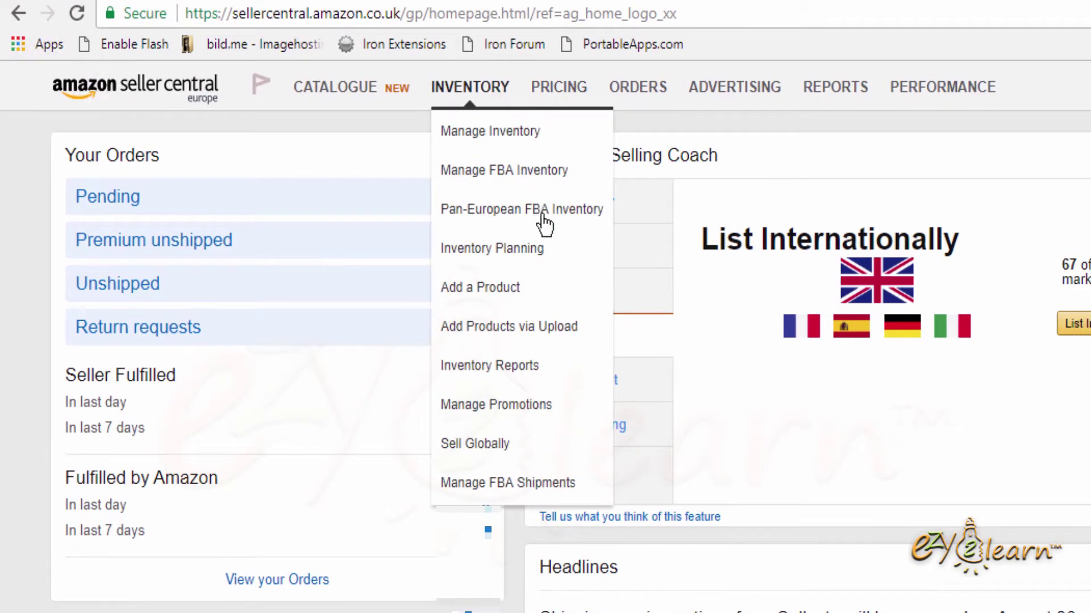
{"action": "left_click", "coordinate": [602, 336]}
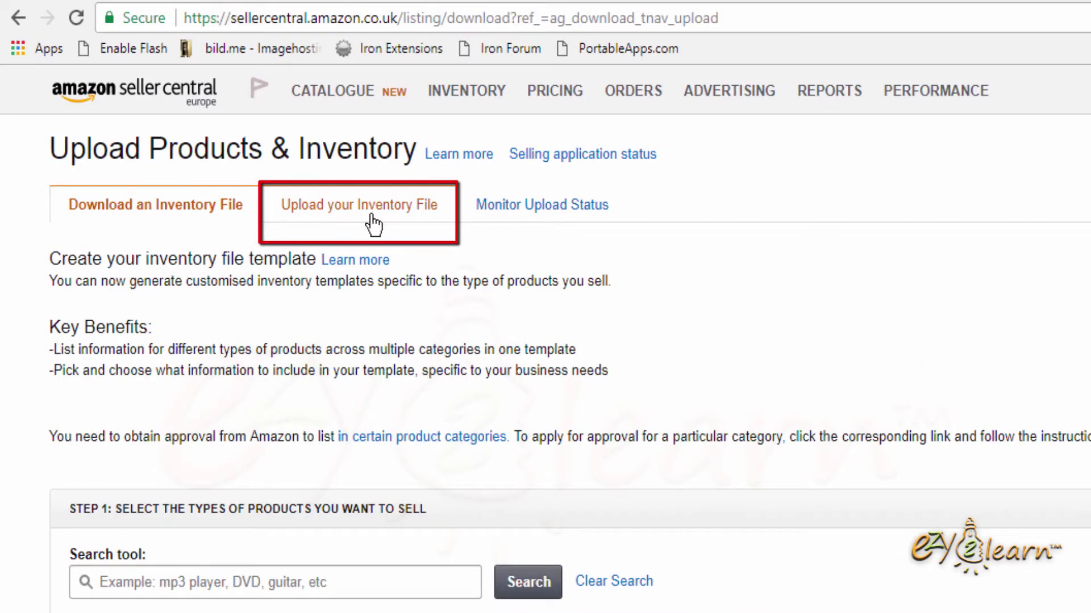
{"action": "left_click", "coordinate": [437, 225]}
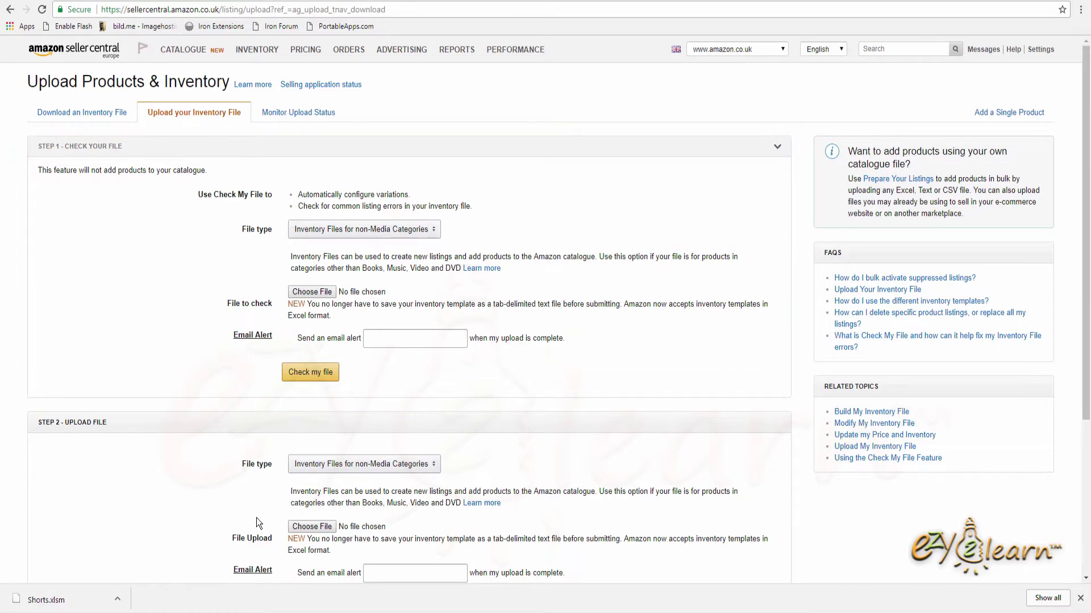
Check Shorts.xlsm and download its report: 1 success, 1 warning, 2 errors.
{"action": "left_click", "coordinate": [303, 292]}
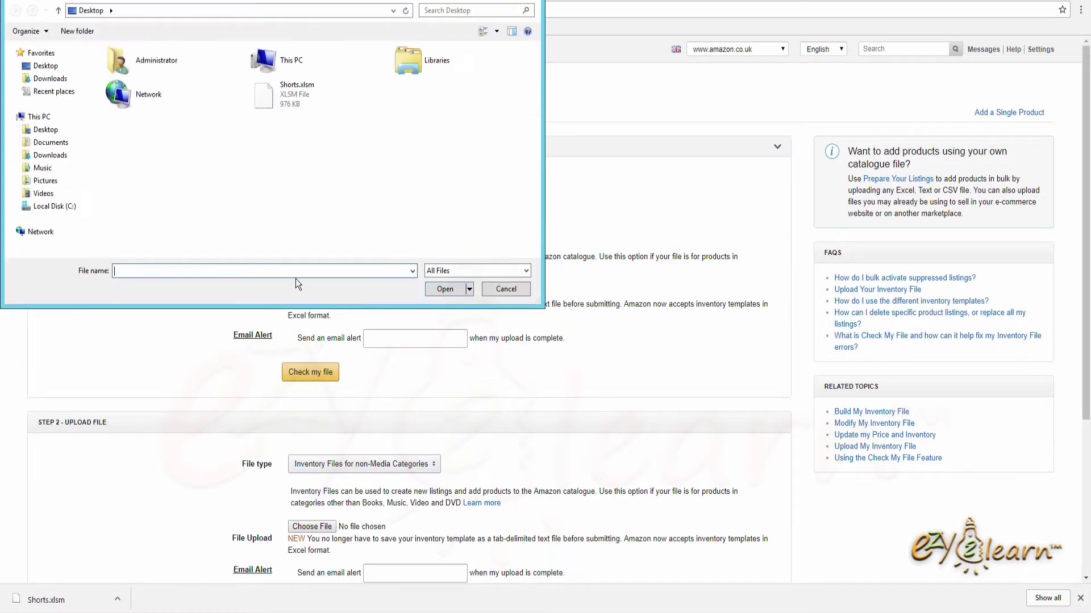
{"action": "double_click", "coordinate": [279, 98]}
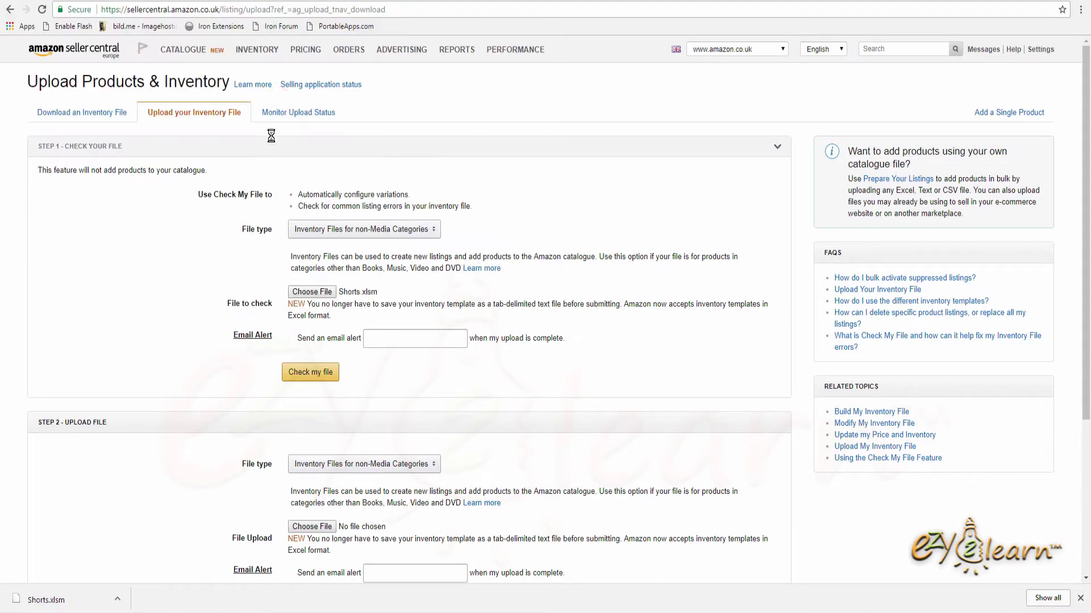
{"action": "left_click", "coordinate": [315, 378]}
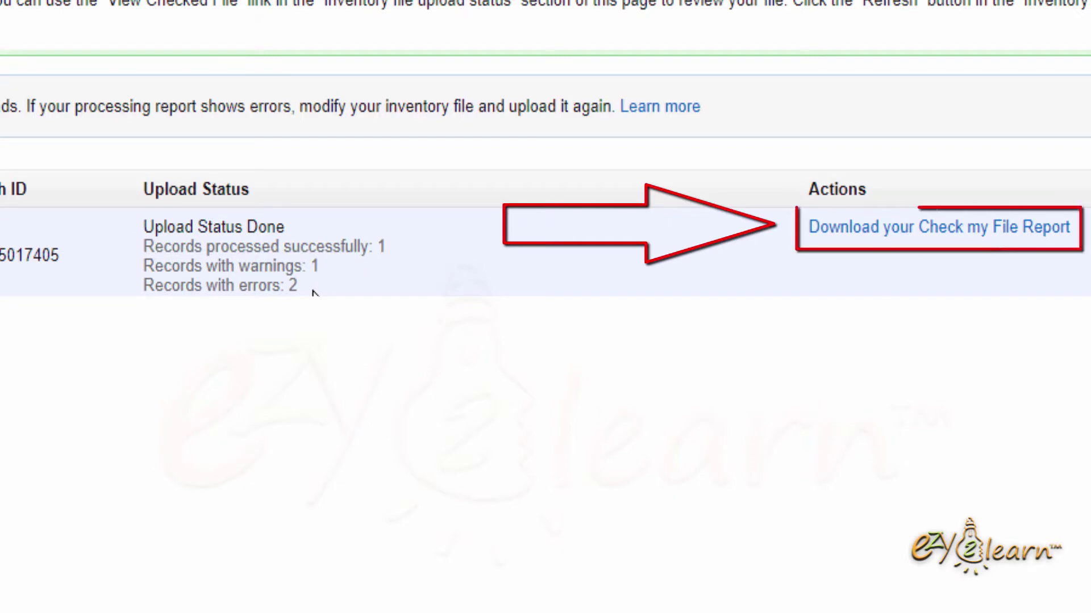
{"action": "left_click", "coordinate": [851, 232]}
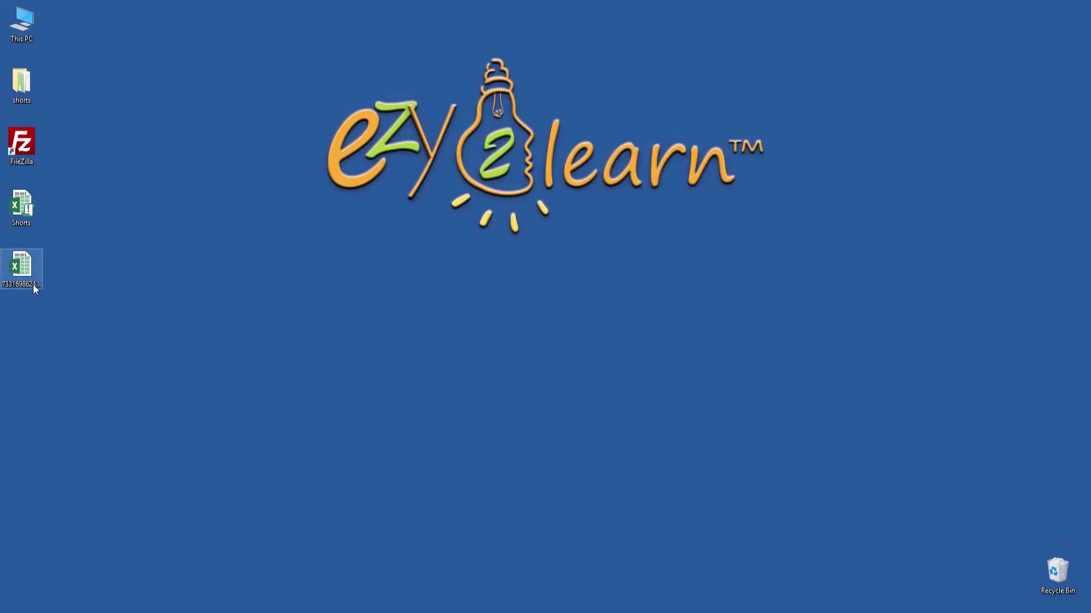
Open the downloaded check report and view its Checked File Summary sheet.
{"action": "double_click", "coordinate": [22, 271]}
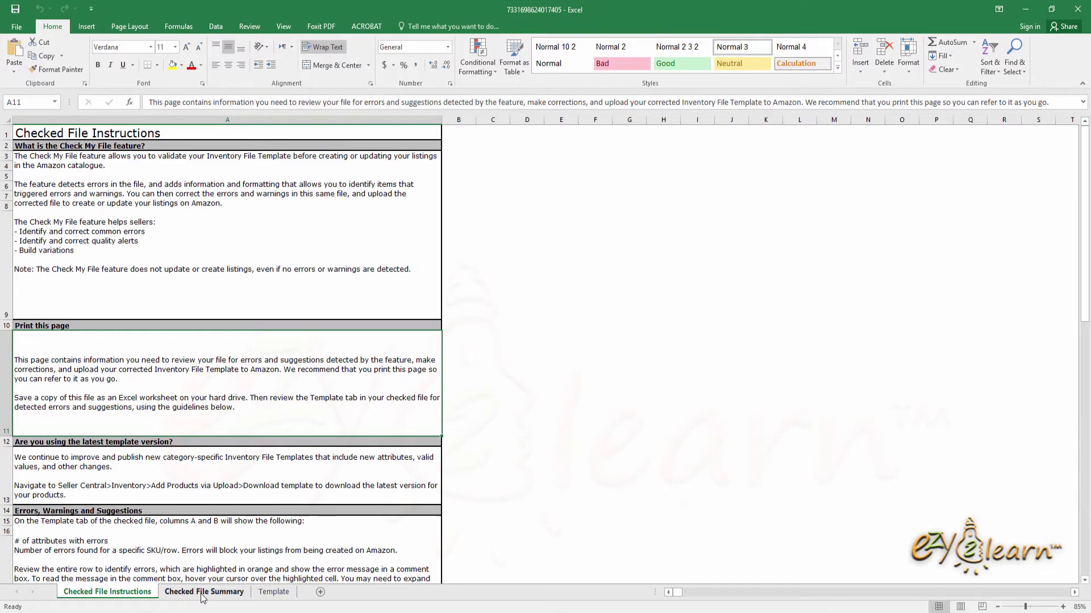
{"action": "left_click", "coordinate": [201, 592]}
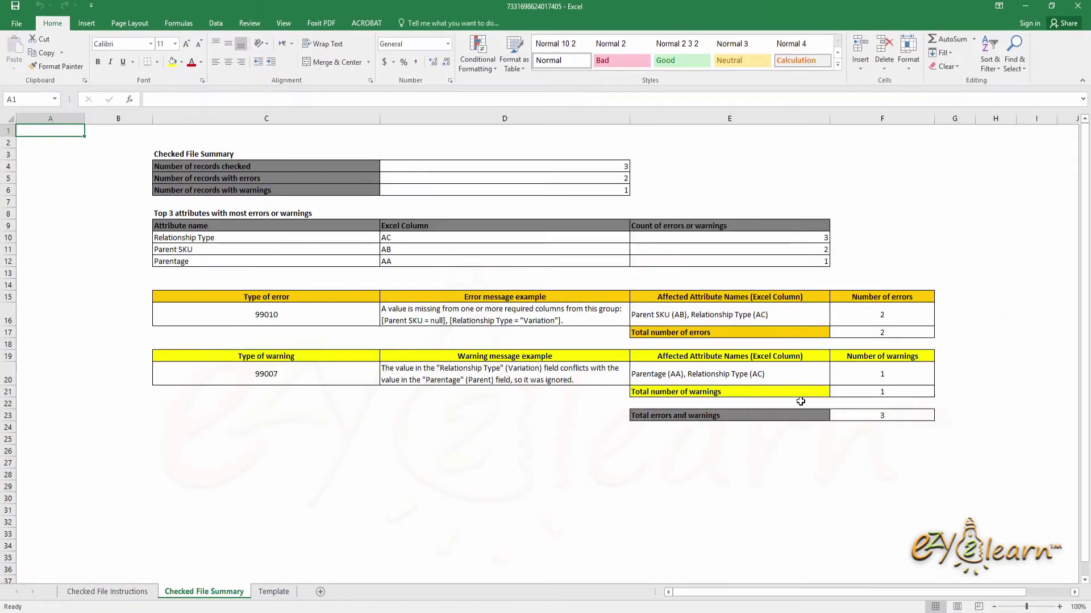
Inspect the highlighted Relationship Type and Parent SKU cells on the report's Template sheet.
{"action": "left_click", "coordinate": [278, 592]}
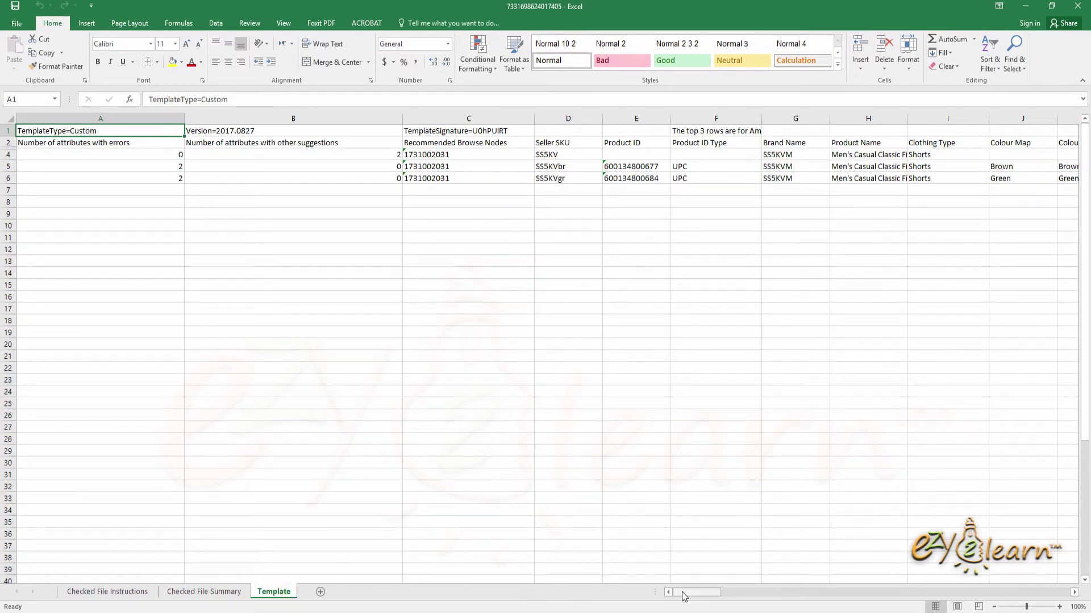
{"action": "left_click_drag", "start_coordinate": [683, 595], "coordinate": [797, 579]}
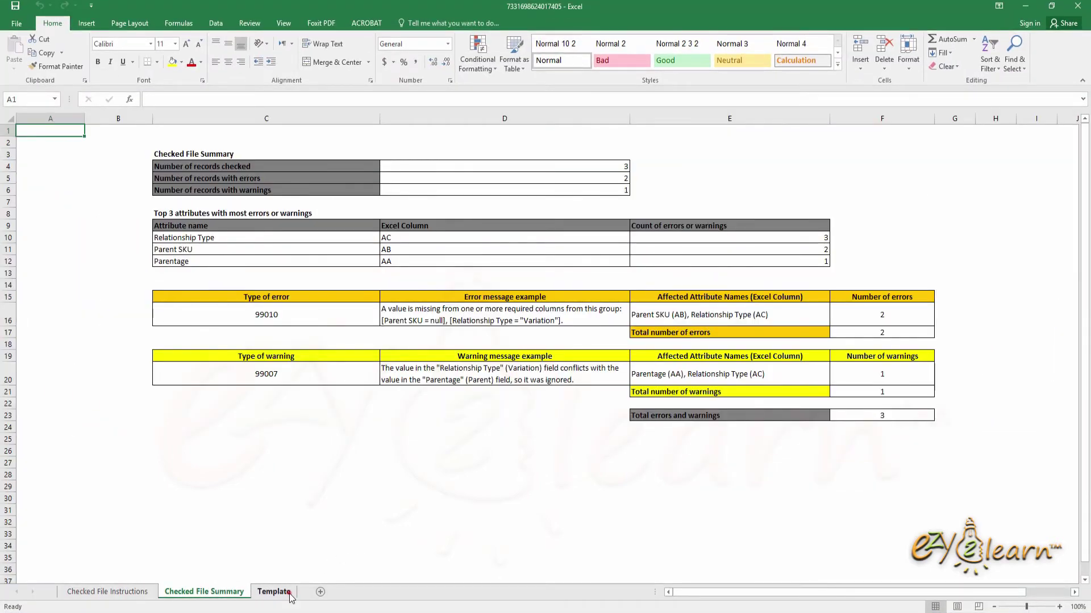
{"action": "left_click", "coordinate": [287, 594]}
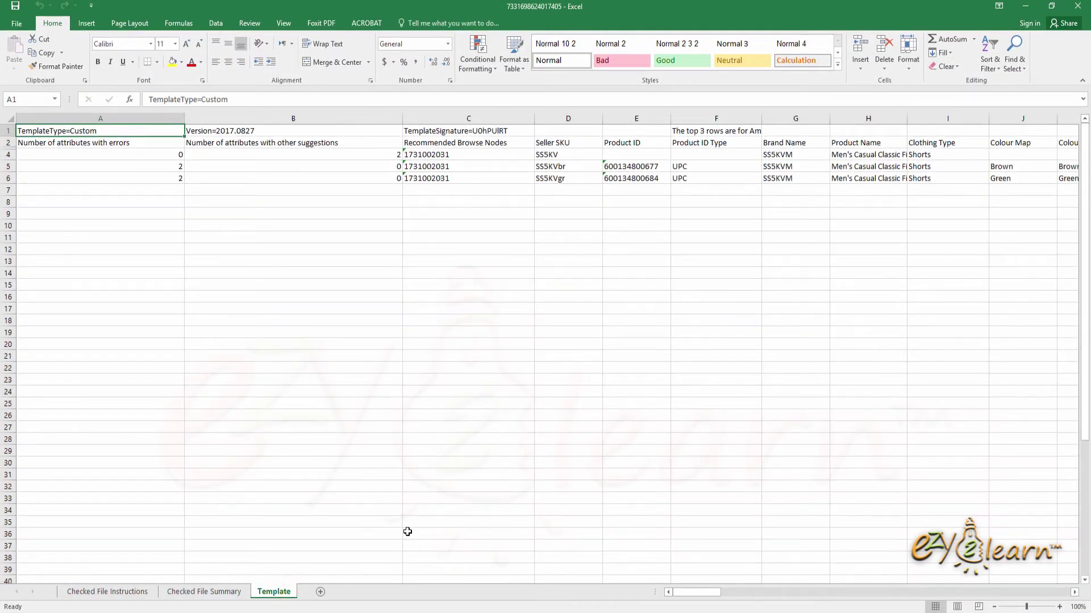
{"action": "left_click_drag", "start_coordinate": [682, 592], "coordinate": [798, 592]}
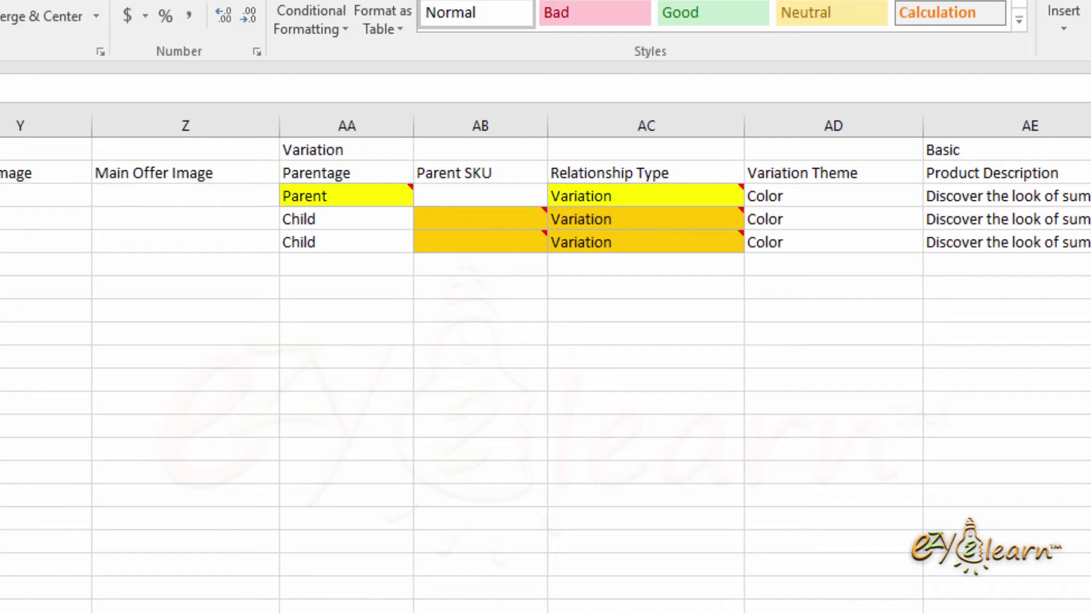
{"action": "left_click_drag", "start_coordinate": [597, 219], "coordinate": [597, 242]}
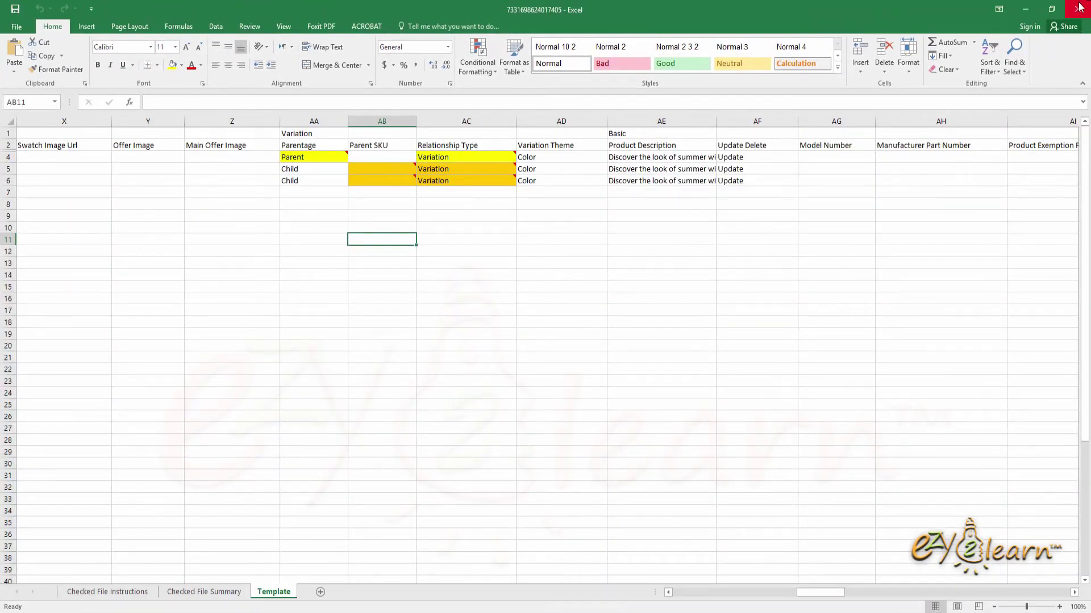
Close the report, reopen the Shorts file and clear the parent's Relationship Type.
{"action": "left_click", "coordinate": [1079, 7]}
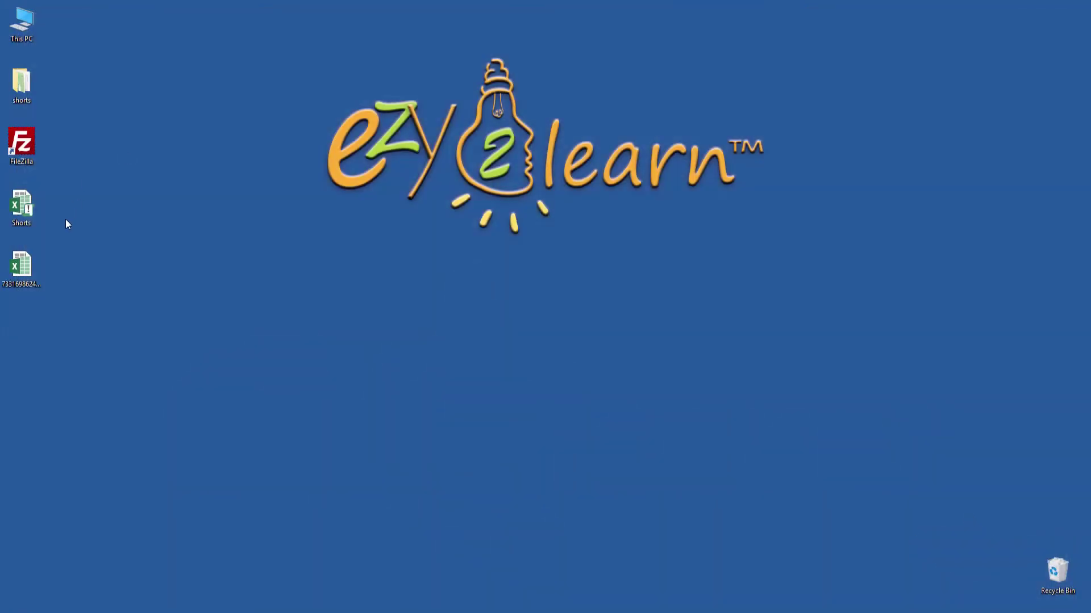
{"action": "double_click", "coordinate": [35, 209]}
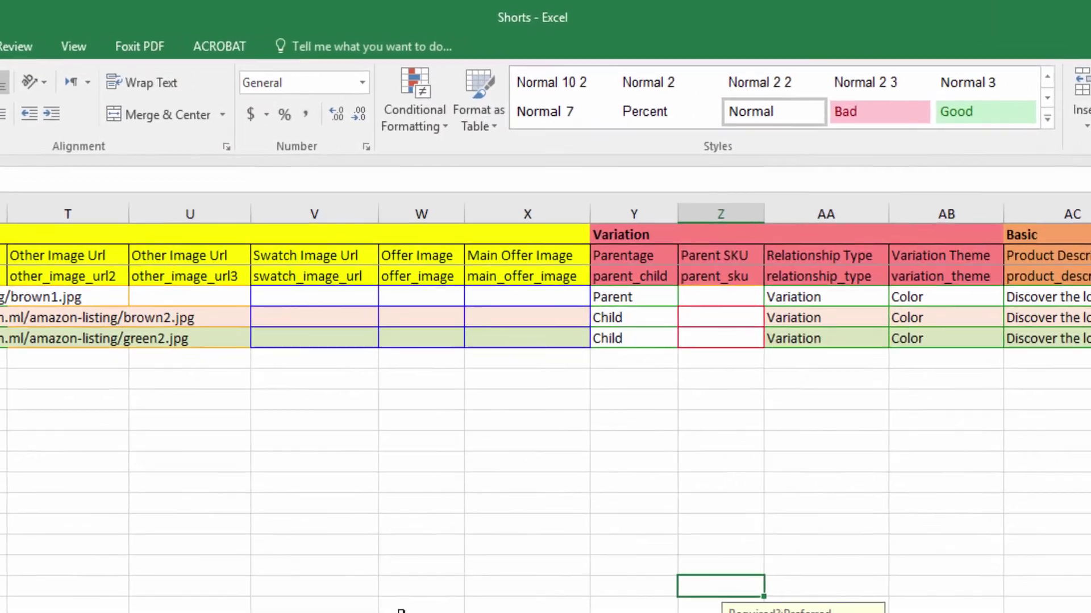
{"action": "left_click", "coordinate": [844, 301]}
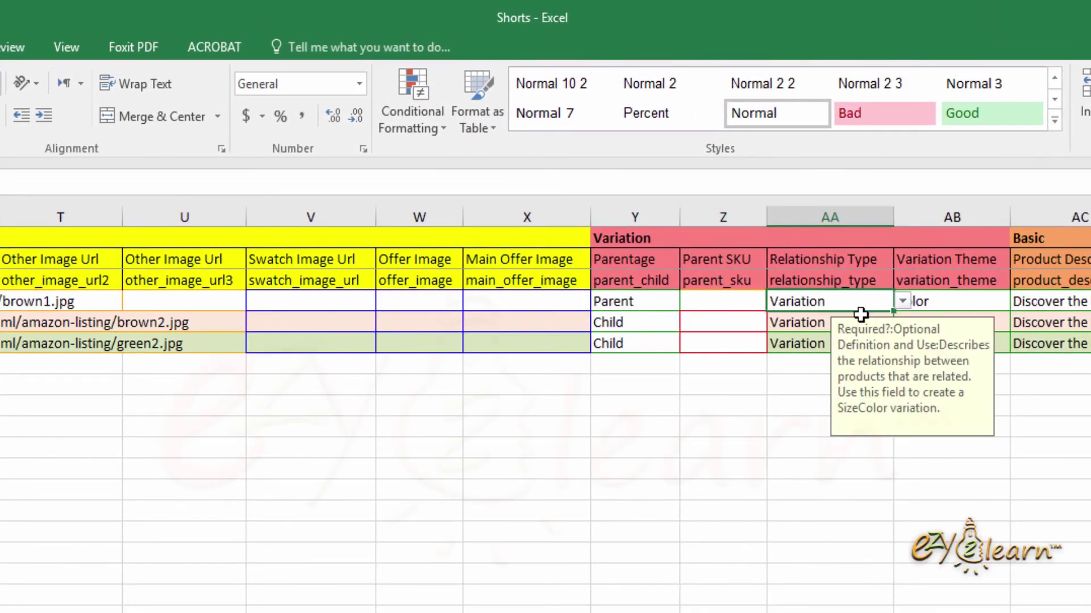
{"action": "key", "text": "Delete"}
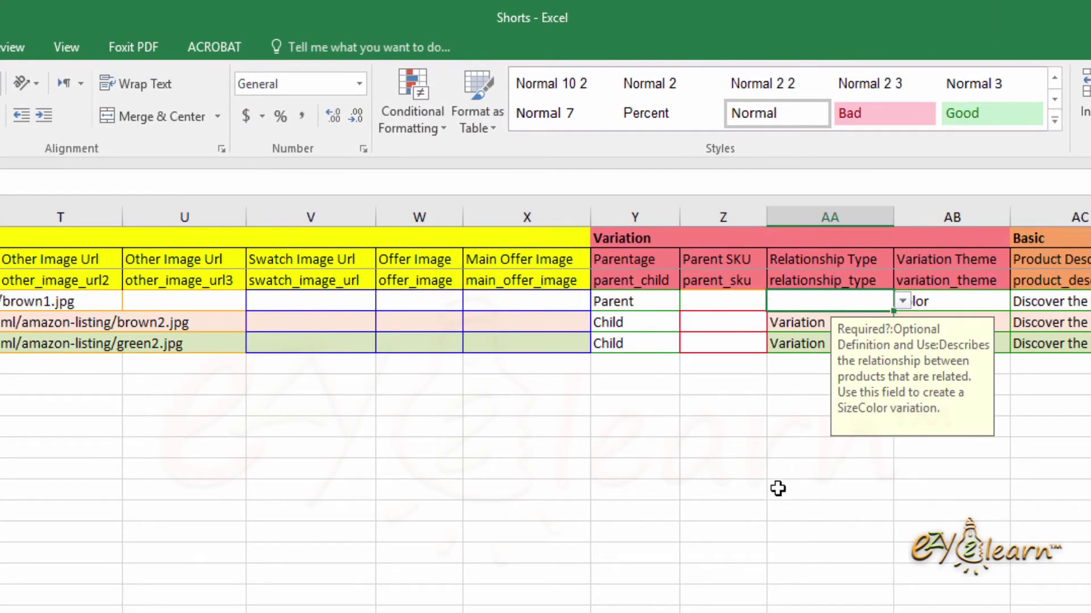
{"action": "left_click", "coordinate": [777, 489]}
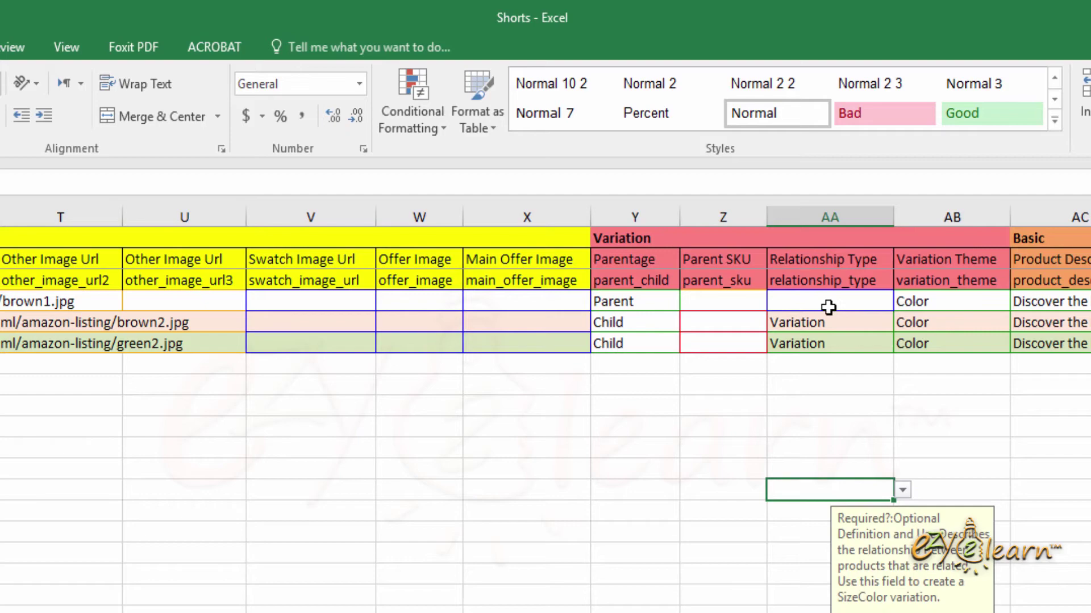
Copy the parent's Seller SKU SS5KV from cell B4.
{"action": "left_click_drag", "start_coordinate": [751, 322], "coordinate": [744, 344]}
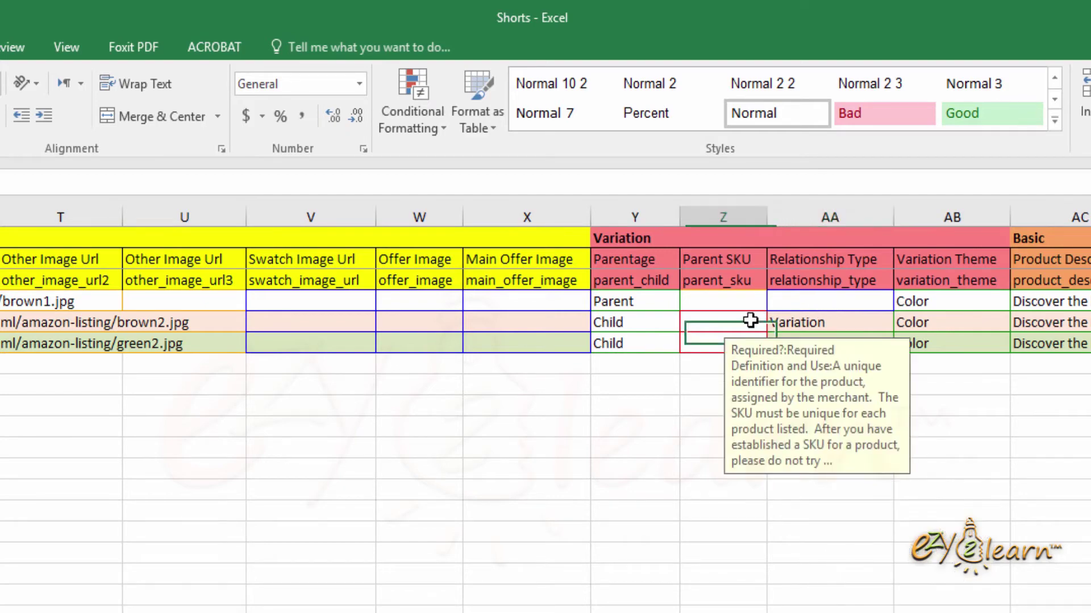
{"action": "left_click", "coordinate": [722, 301]}
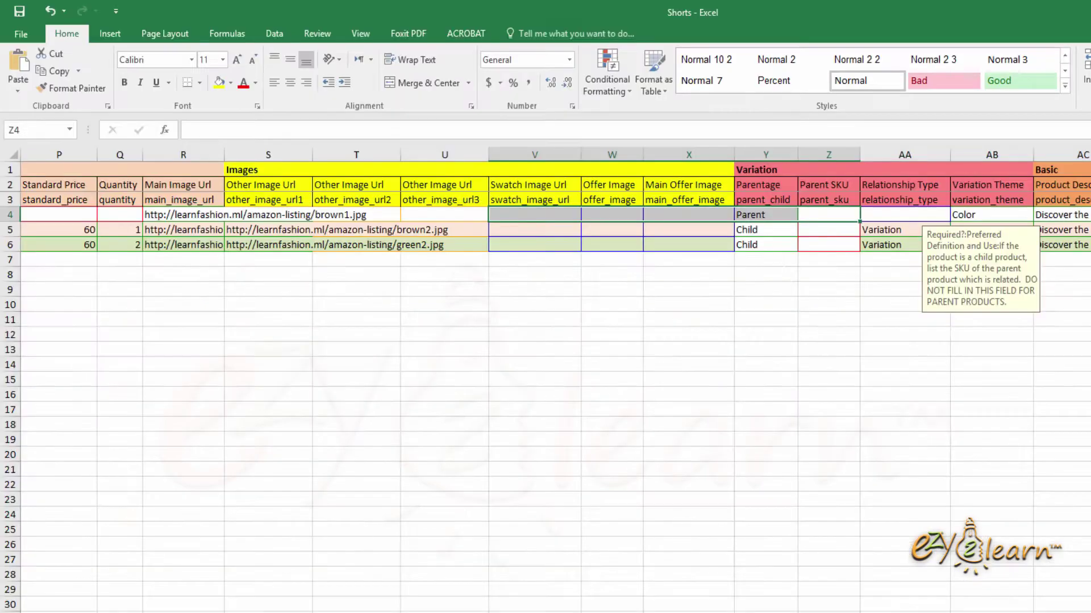
{"action": "scroll", "coordinate": [545, 383], "scroll_direction": "left", "scroll_amount": 10}
{"action": "left_click", "coordinate": [205, 214]}
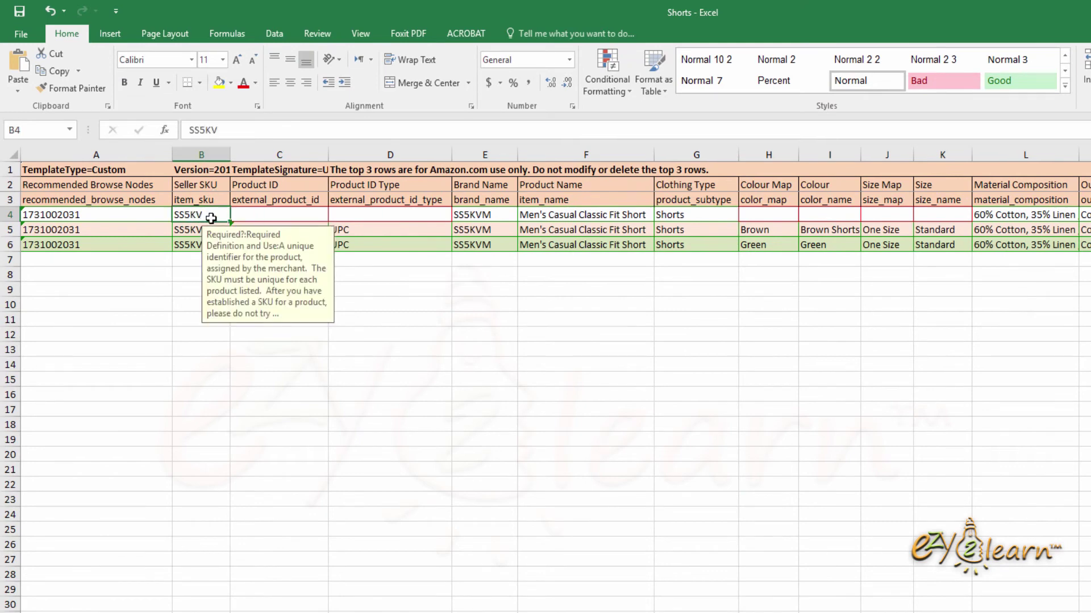
{"action": "right_click", "coordinate": [210, 219]}
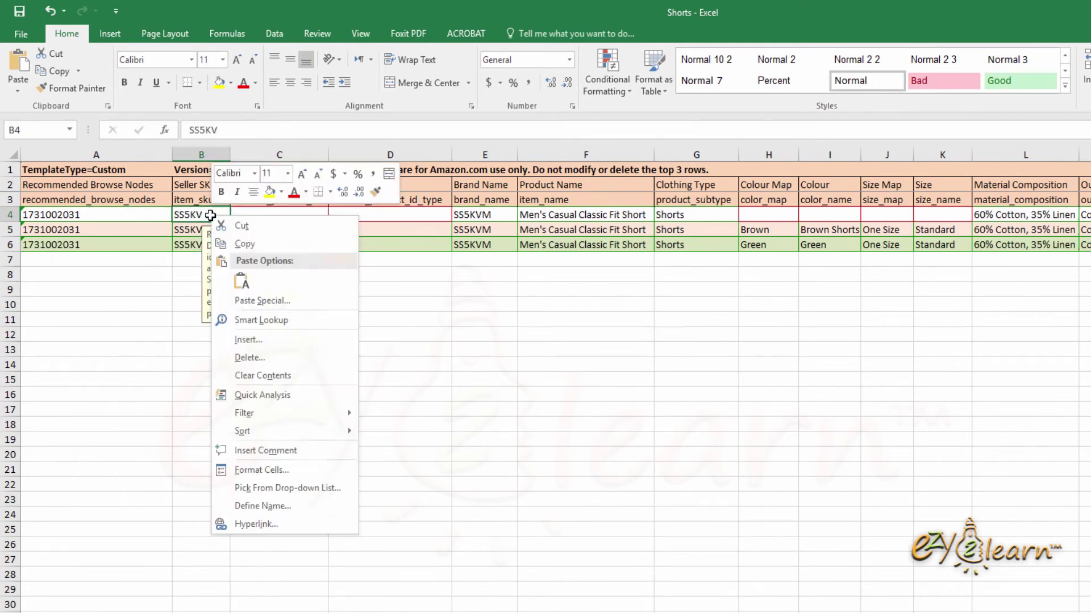
{"action": "left_click", "coordinate": [239, 249]}
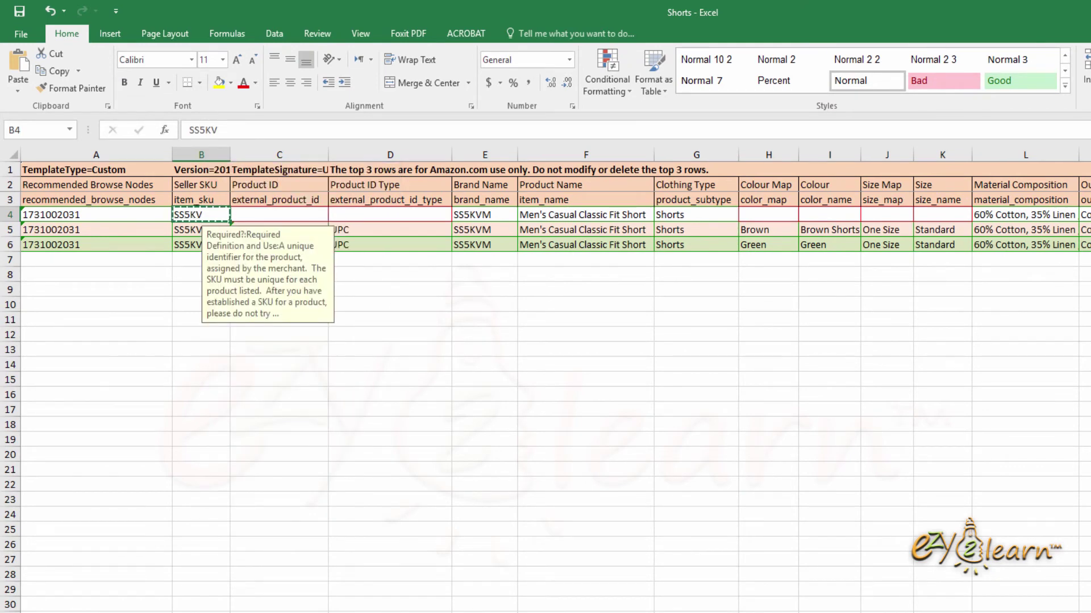
{"action": "scroll", "coordinate": [546, 341], "scroll_direction": "right", "scroll_amount": 10}
{"action": "scroll", "coordinate": [545, 341], "scroll_direction": "right", "scroll_amount": 4}
{"action": "scroll", "coordinate": [546, 341], "scroll_direction": "right", "scroll_amount": 2}
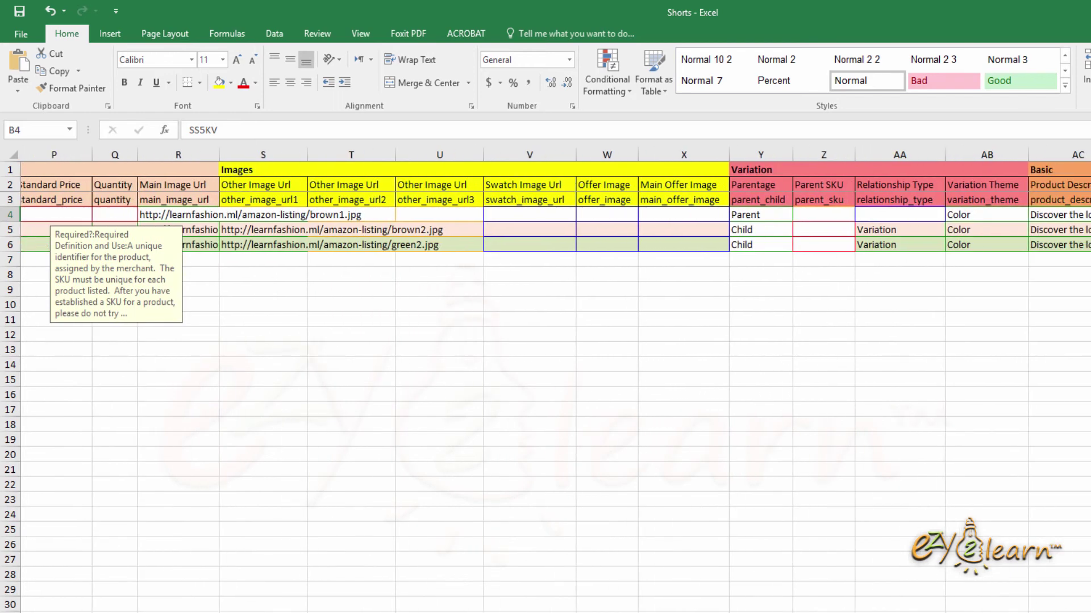
{"action": "scroll", "coordinate": [950, 395], "scroll_direction": "right", "scroll_amount": 1}
Paste SS5KV into Z5 and Z6 as the child Parent SKUs and save.
{"action": "right_click", "coordinate": [827, 230]}
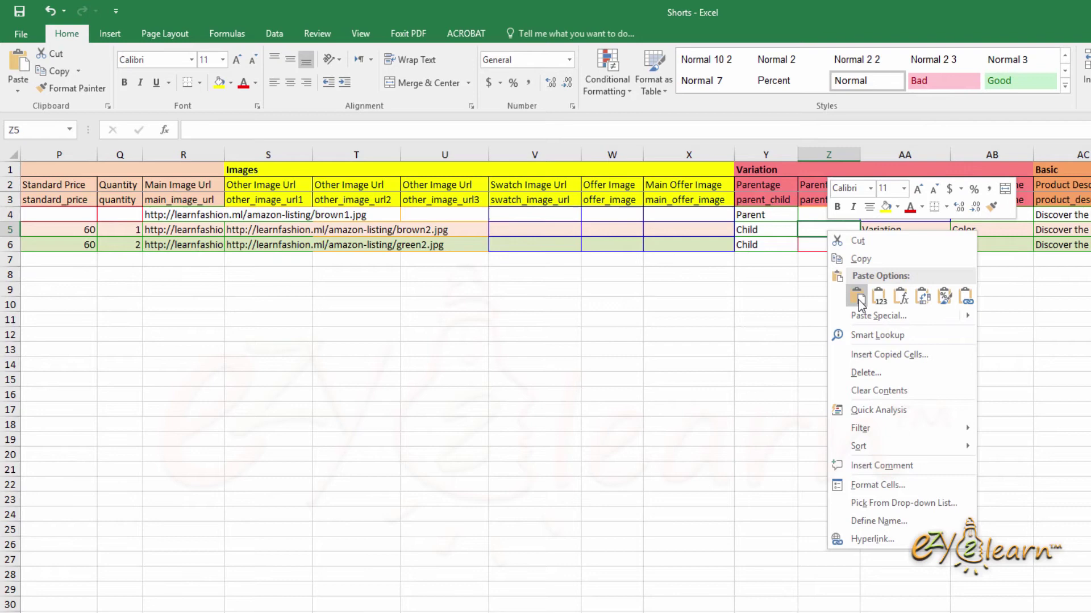
{"action": "left_click", "coordinate": [856, 296]}
{"action": "left_click", "coordinate": [820, 249]}
{"action": "right_click", "coordinate": [817, 249]}
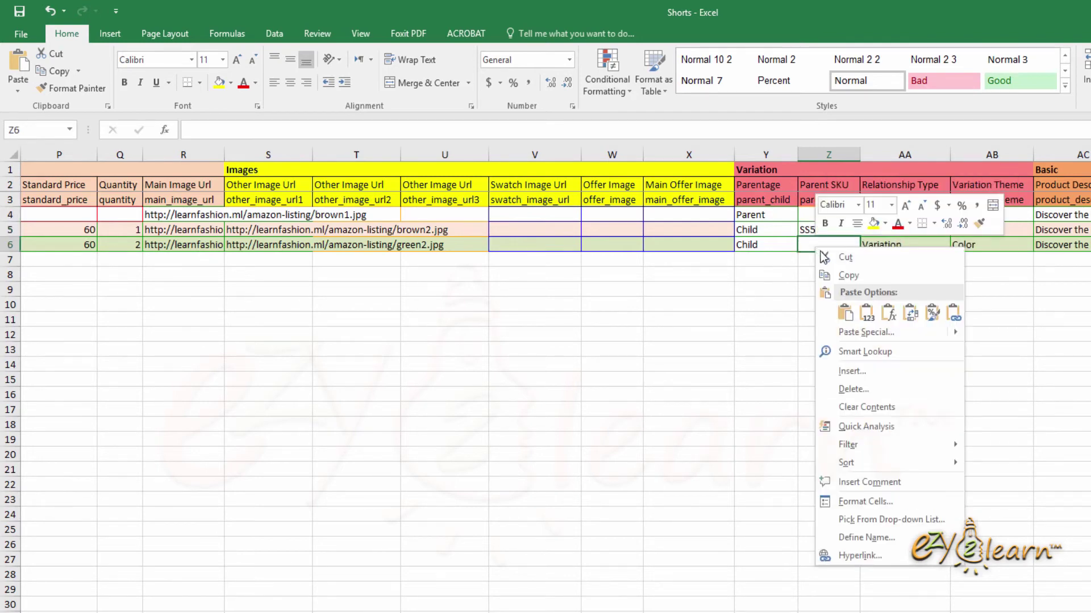
{"action": "left_click", "coordinate": [844, 314]}
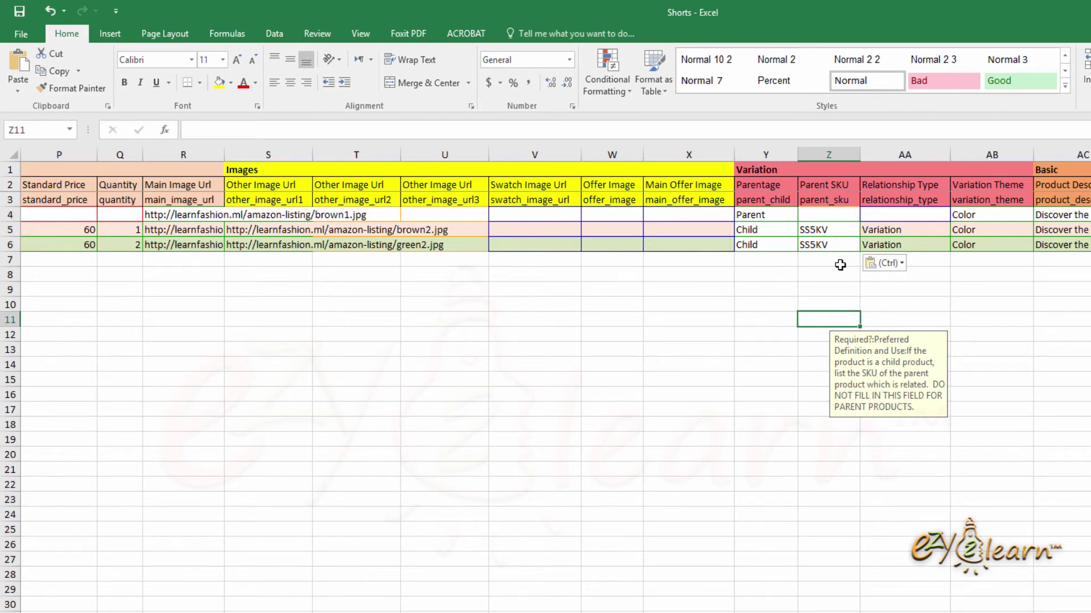
{"action": "left_click", "coordinate": [18, 17]}
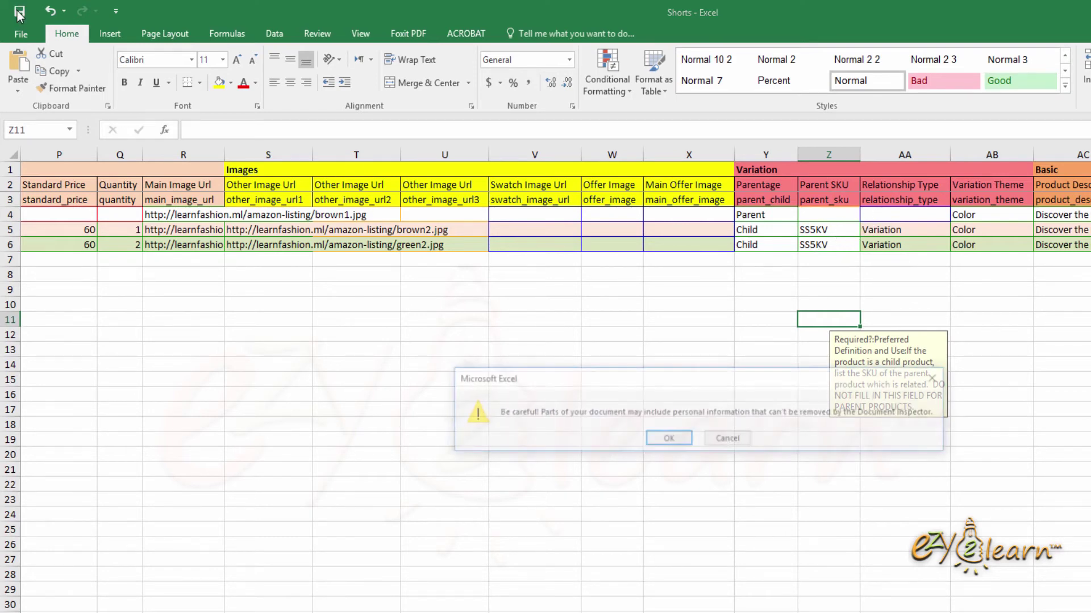
{"action": "left_click", "coordinate": [666, 440]}
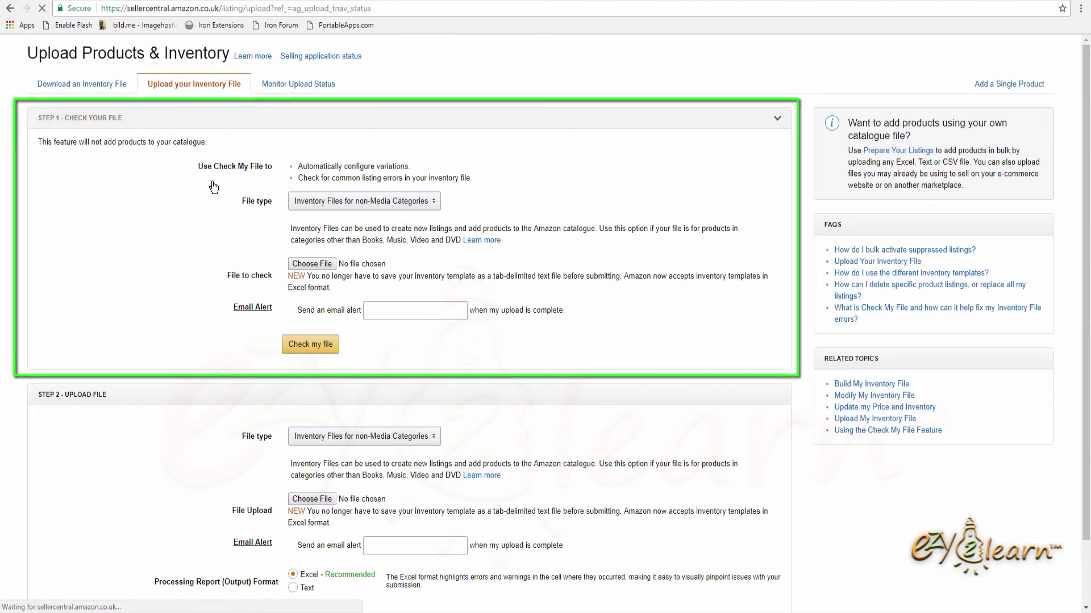
{"action": "scroll", "coordinate": [157, 323], "scroll_direction": "down", "scroll_amount": 3}
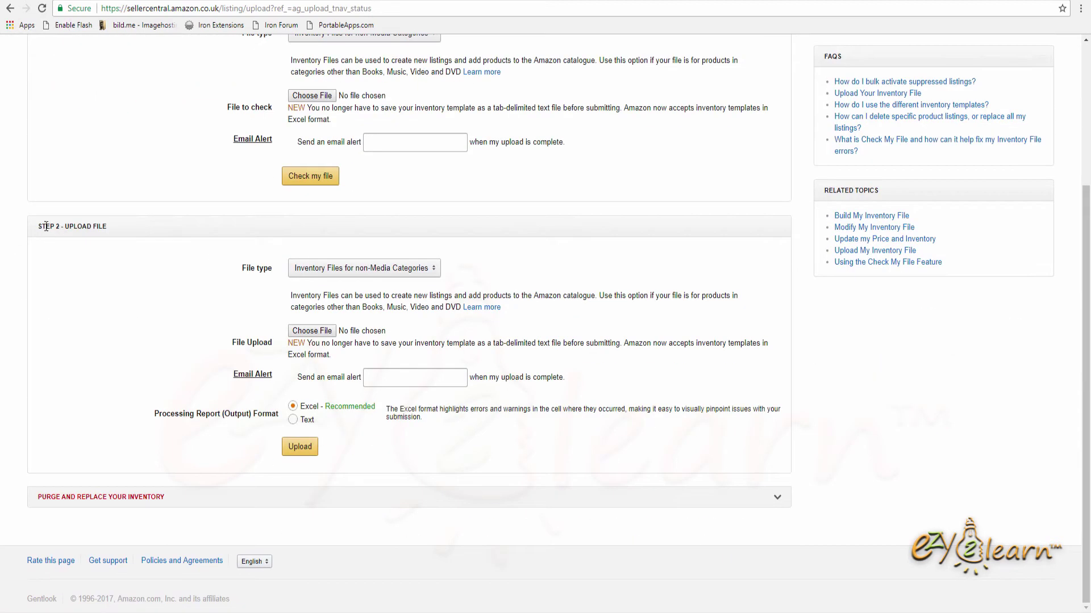
Upload Shorts.xlsm through Step 2 so all 3 records process successfully.
{"action": "left_click", "coordinate": [326, 332]}
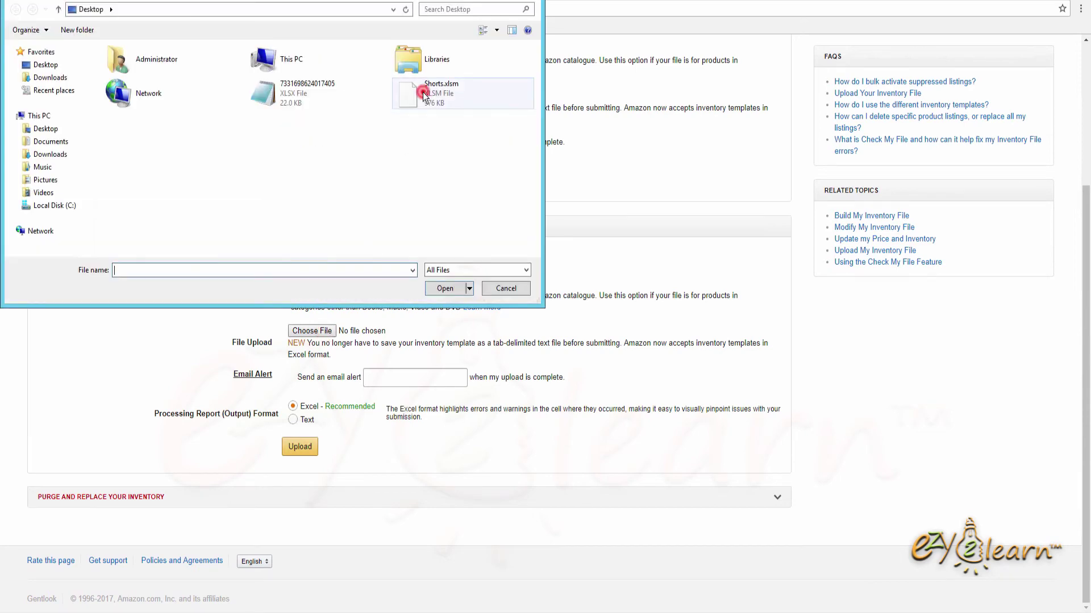
{"action": "double_click", "coordinate": [424, 93]}
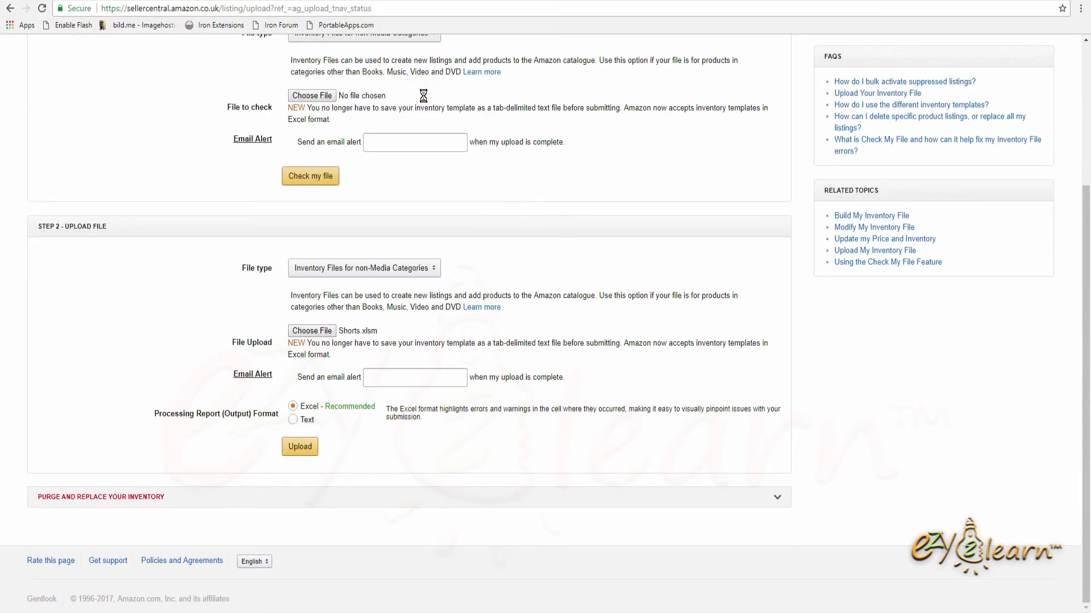
{"action": "left_click", "coordinate": [310, 452]}
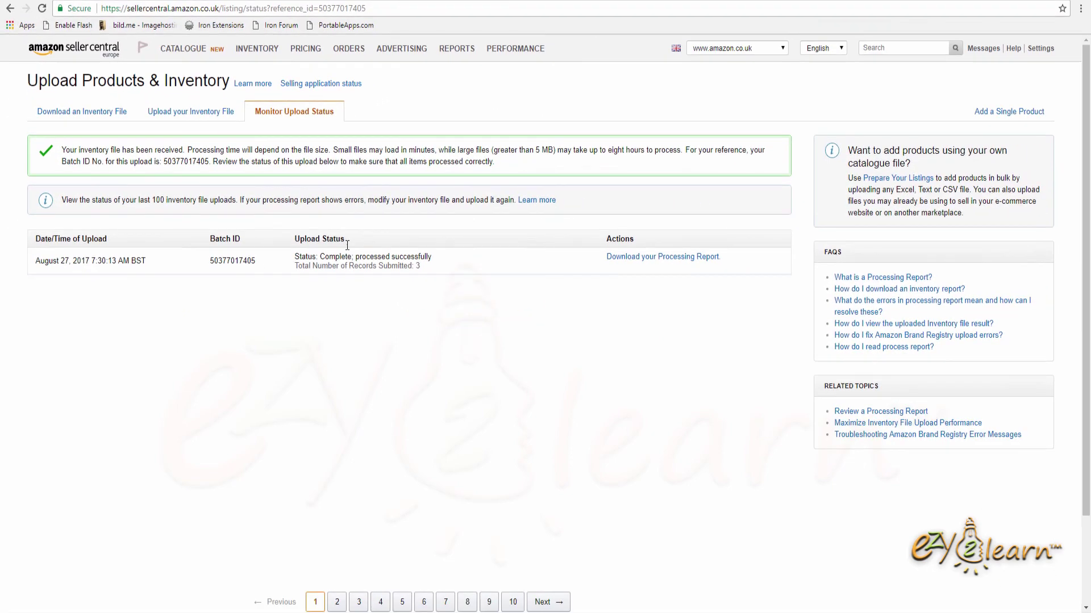
{"action": "mouse_move", "coordinate": [256, 49]}
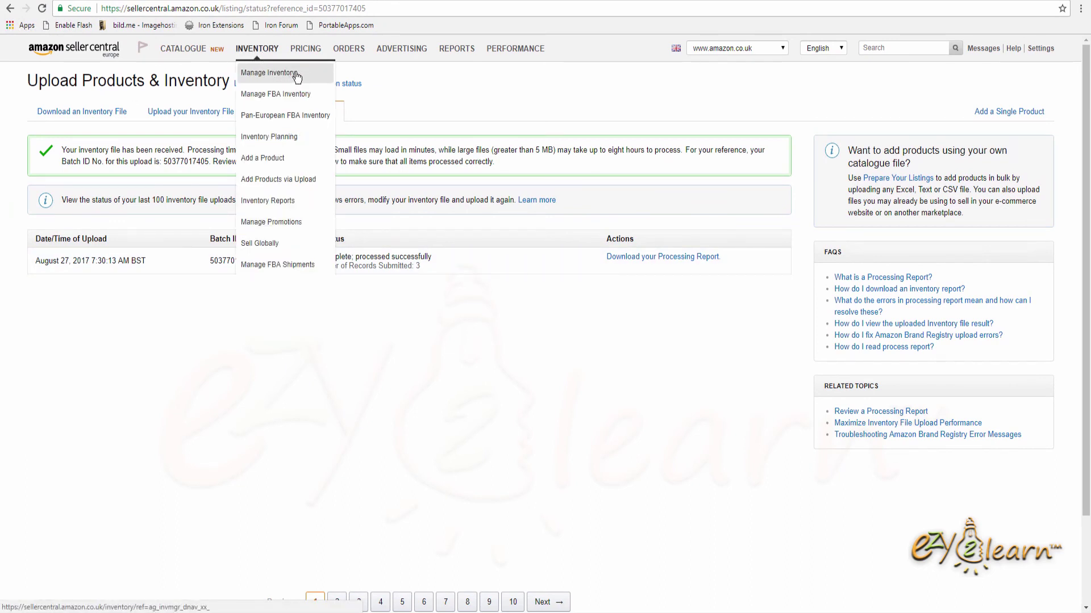
In Manage Inventory, expand the shorts' Variations (2) to show the brown and green listings.
{"action": "left_click", "coordinate": [296, 76]}
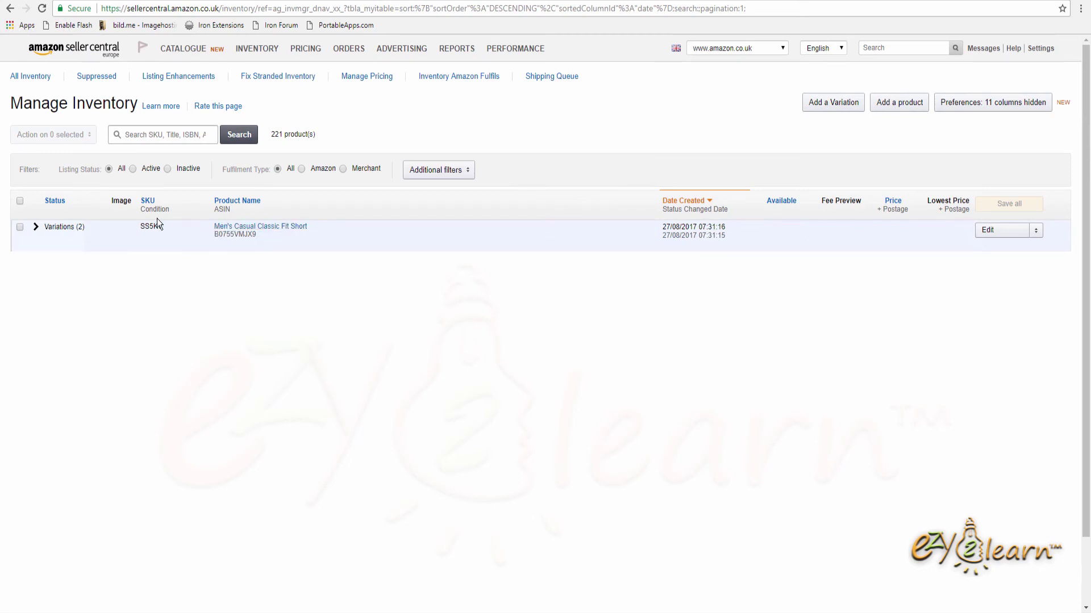
{"action": "left_click", "coordinate": [36, 227]}
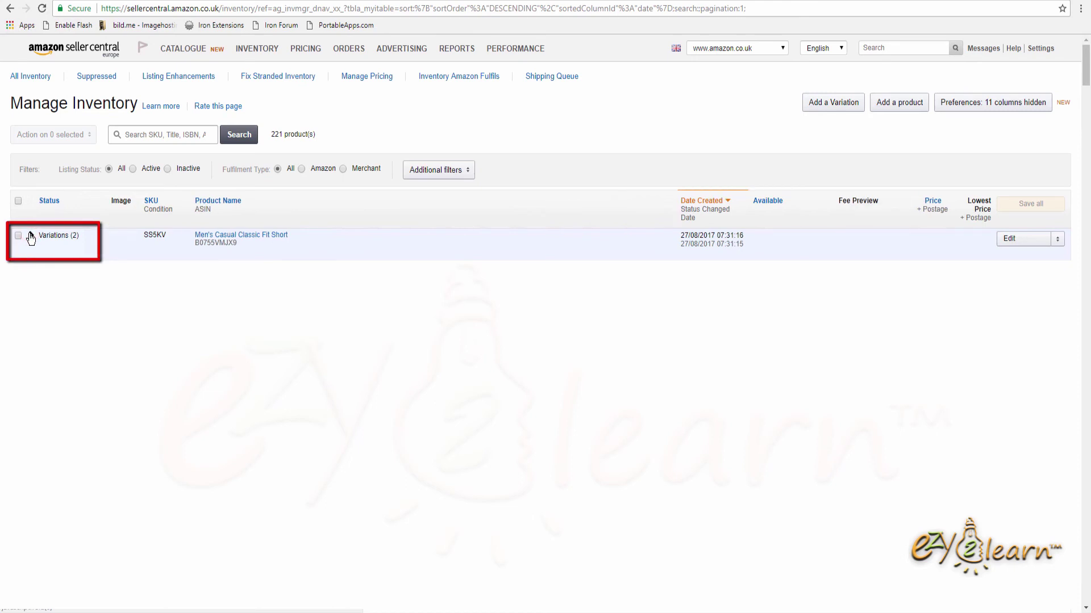
{"action": "left_click", "coordinate": [31, 237]}
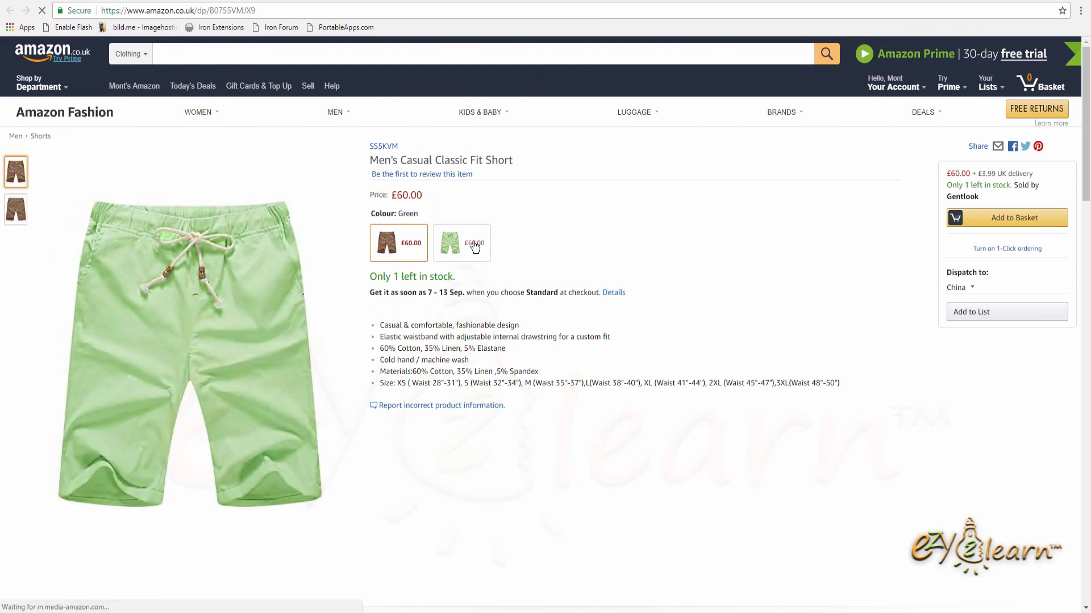
Switch the shorts' colour swatch to green, then brown, then green again.
{"action": "left_click", "coordinate": [475, 246]}
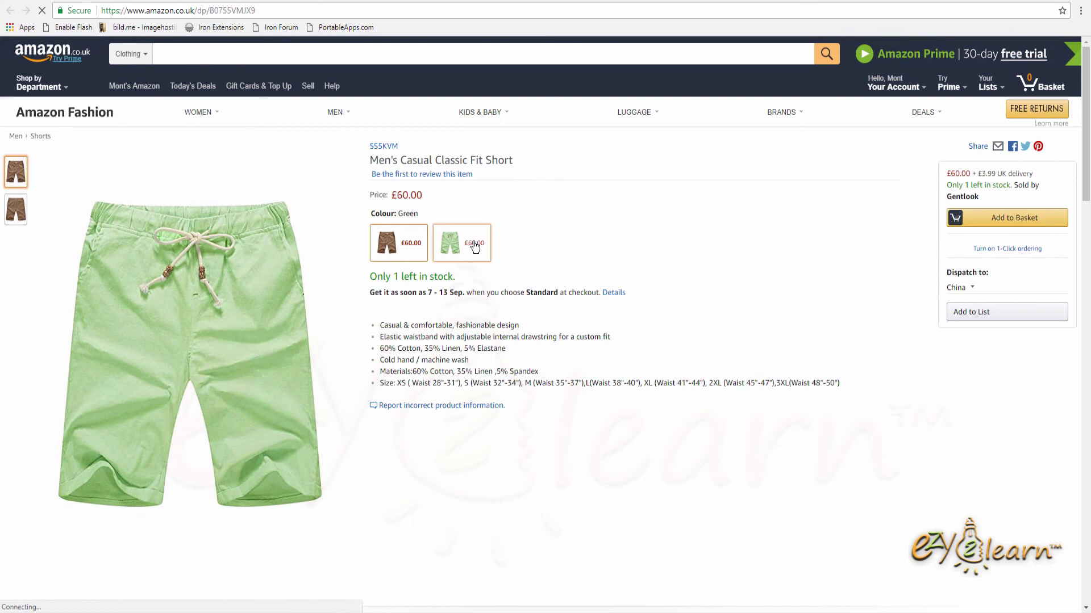
{"action": "left_click", "coordinate": [404, 243]}
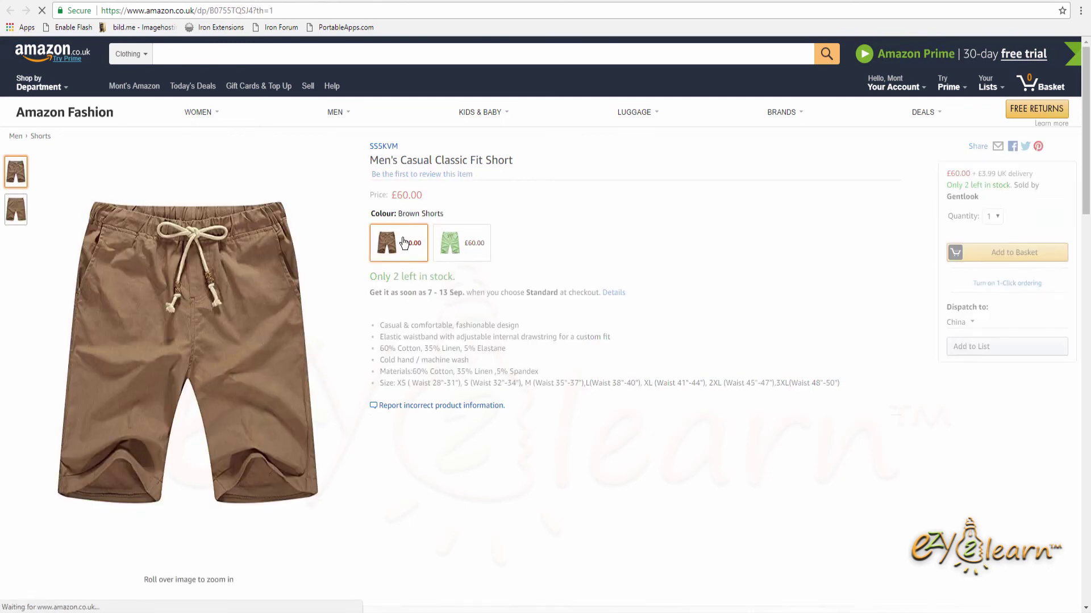
{"action": "left_click", "coordinate": [461, 242]}
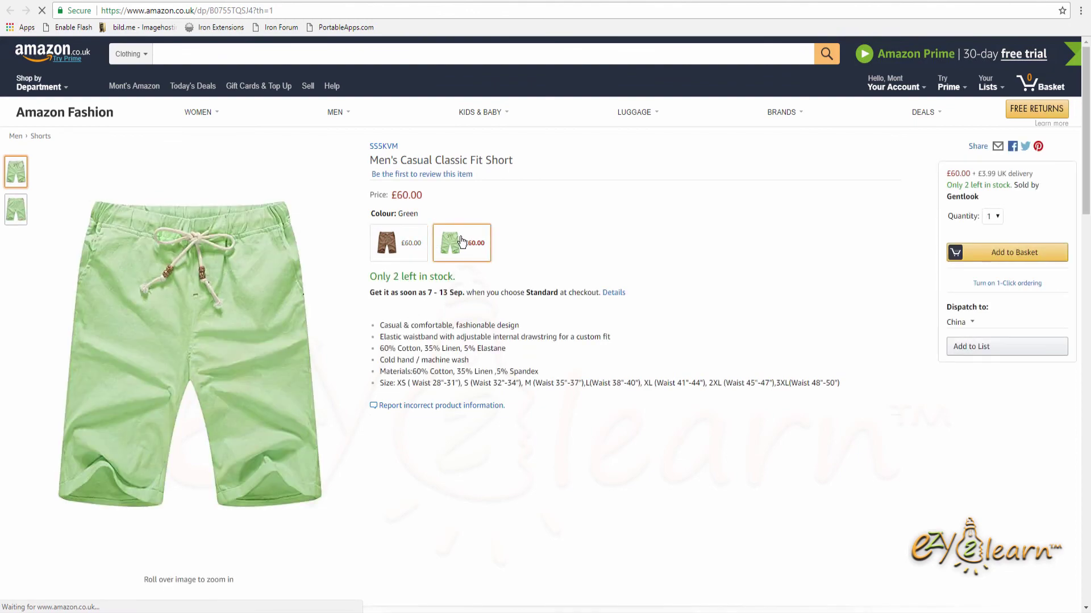